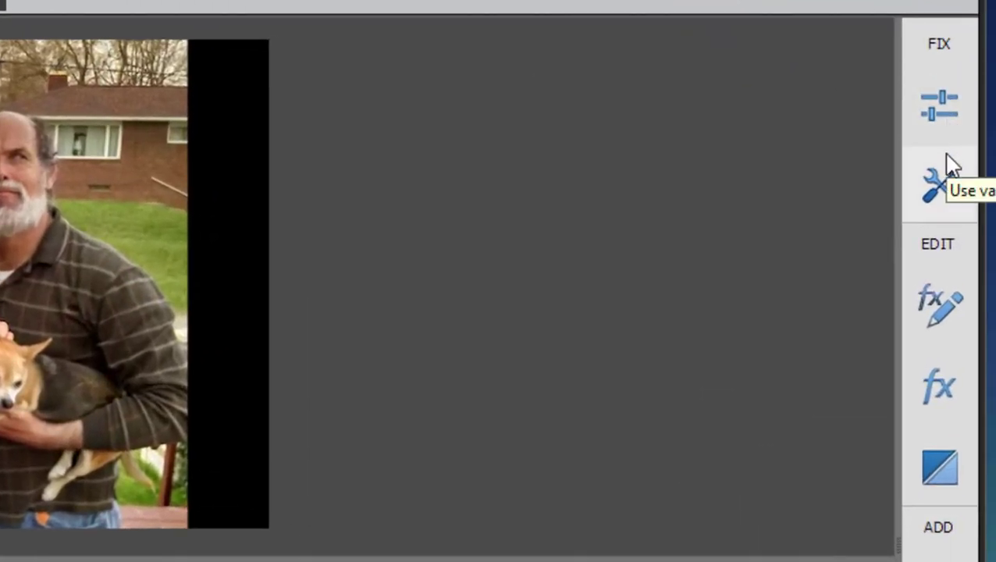
- Open Pan & Zoom from the Video tools on the group photo, showing its auto face frames
click(946, 187)
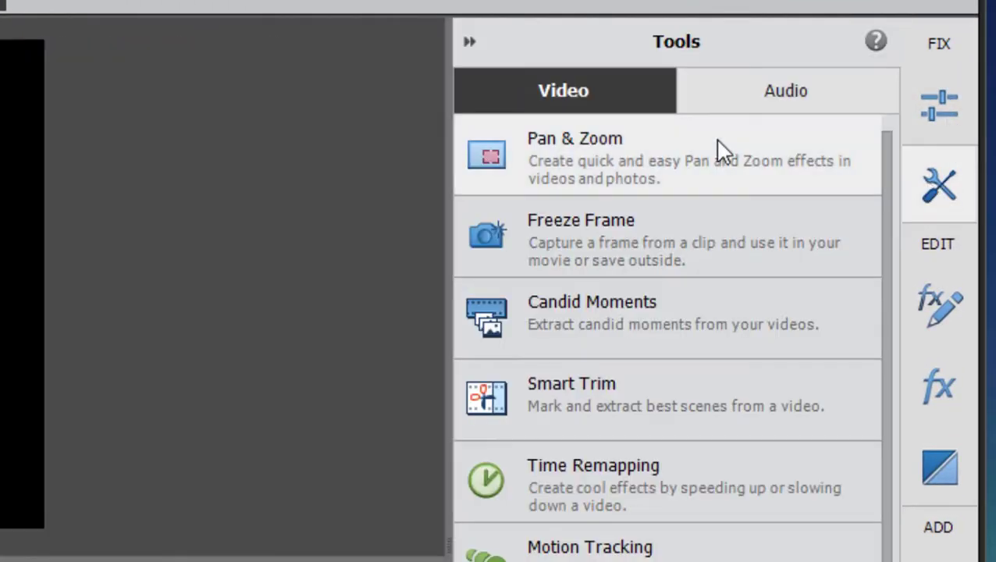
click(722, 150)
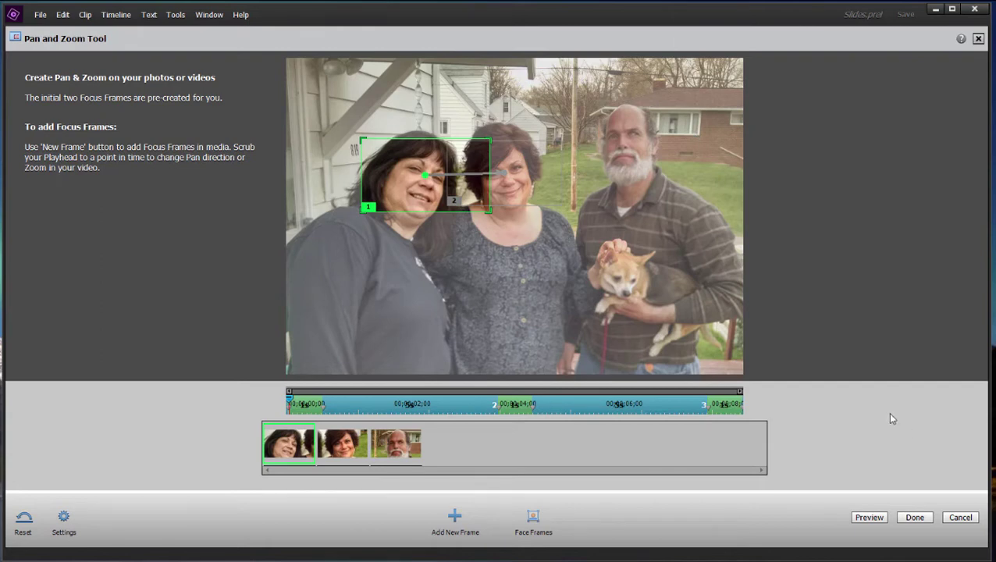
- Preview the face-to-face motion, then apply the three-frame pan and zoom with Done
click(869, 518)
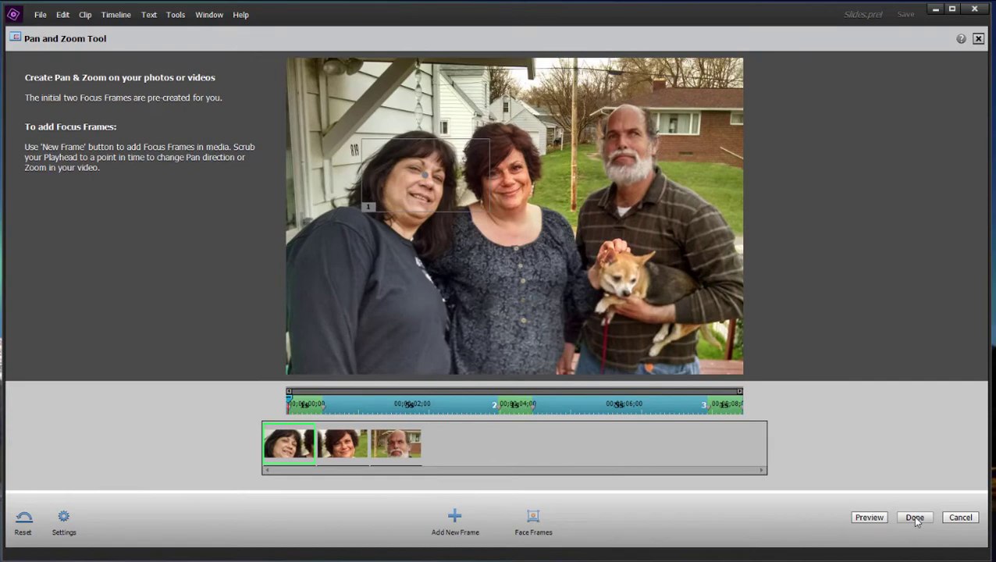
click(915, 518)
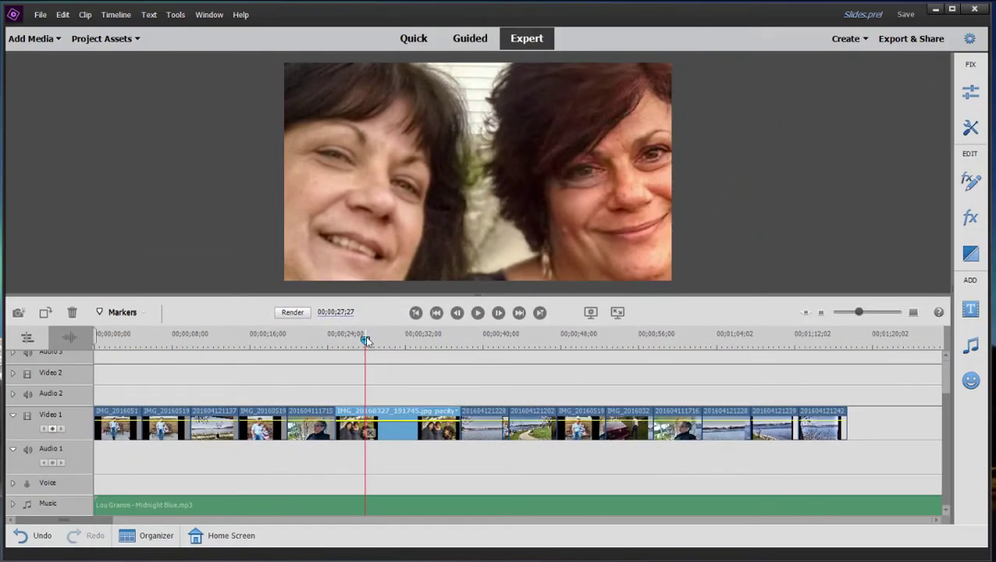
- Scrub through the panning group photo on the timeline, then undo the Pan & Zoom with Ctrl+Z
click(325, 107)
drag(373, 343, 367, 367)
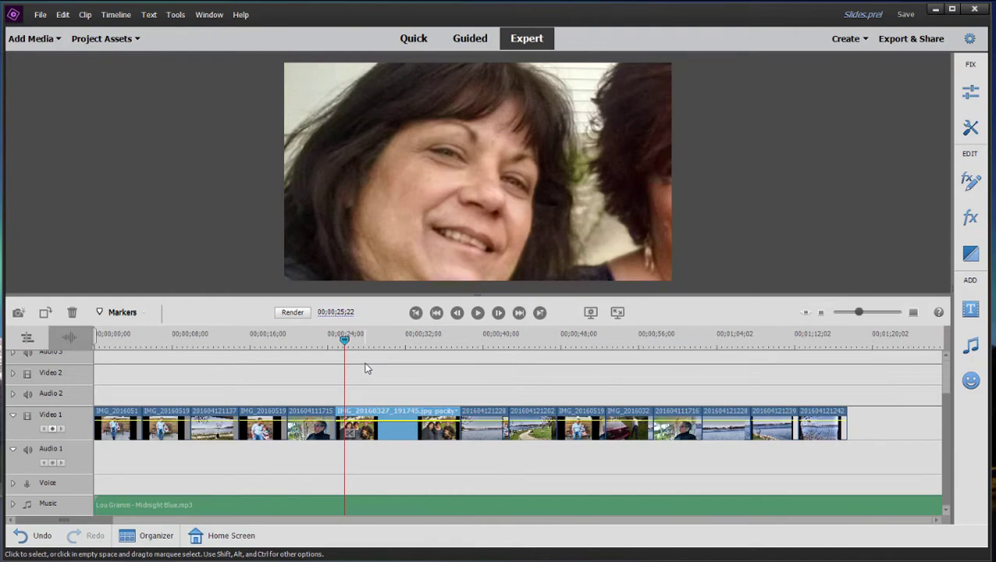
key(ctrl+z)
key(ctrl+z)
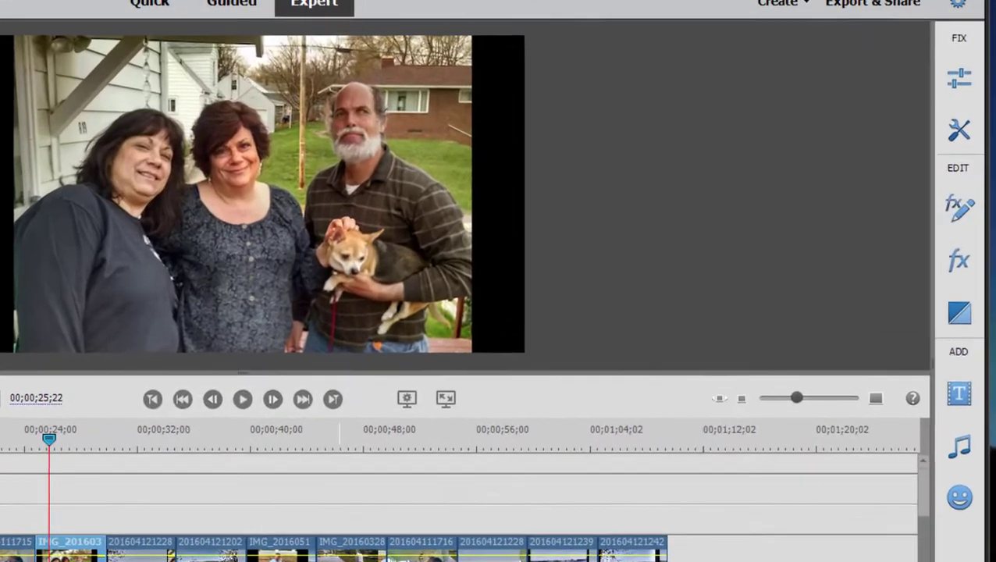
- Reopen Pan & Zoom from the Video tools list on the group photo
click(959, 129)
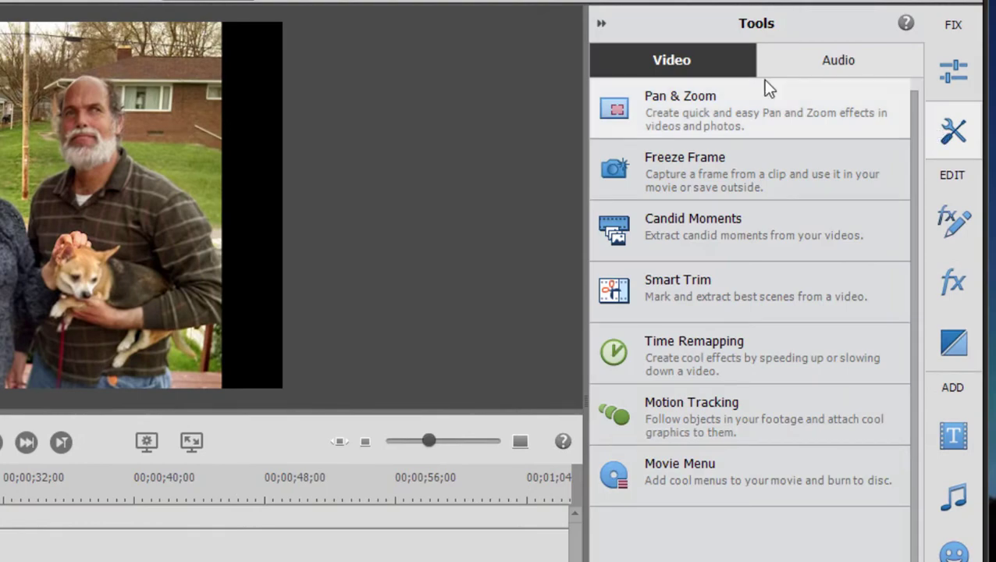
click(737, 108)
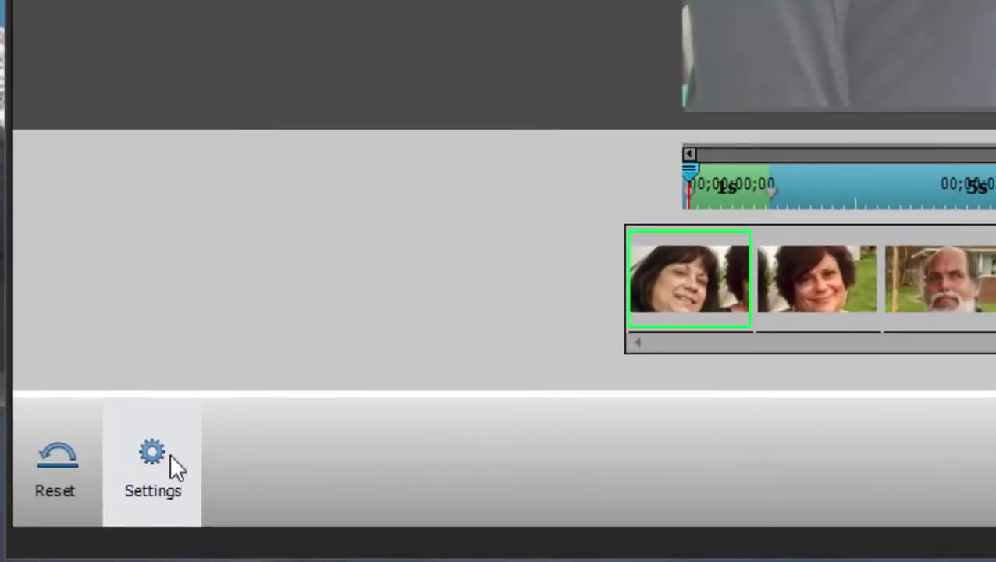
- Set the default image Hold Time to 00;00;00;00 in Pan and Zoom Settings
click(170, 453)
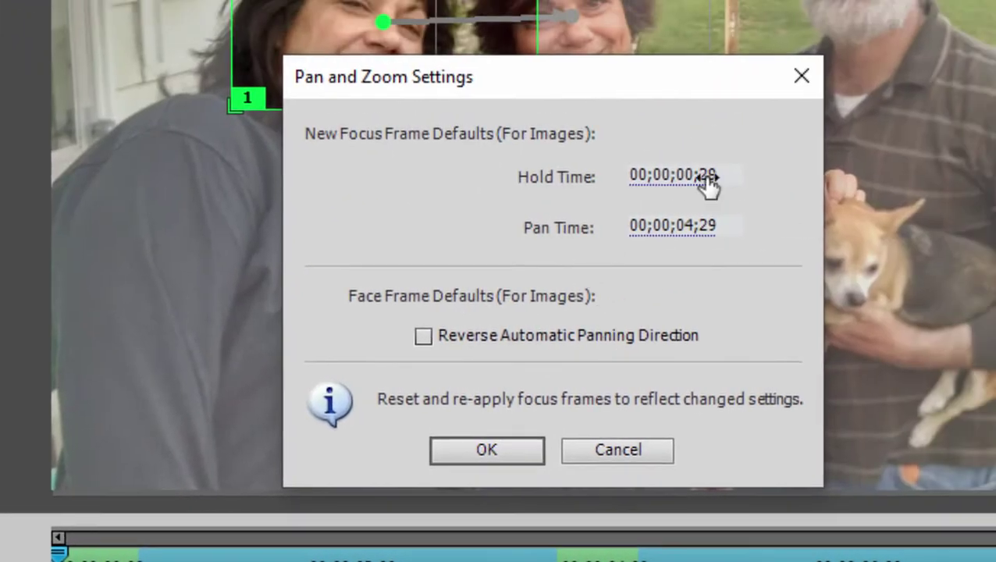
click(707, 184)
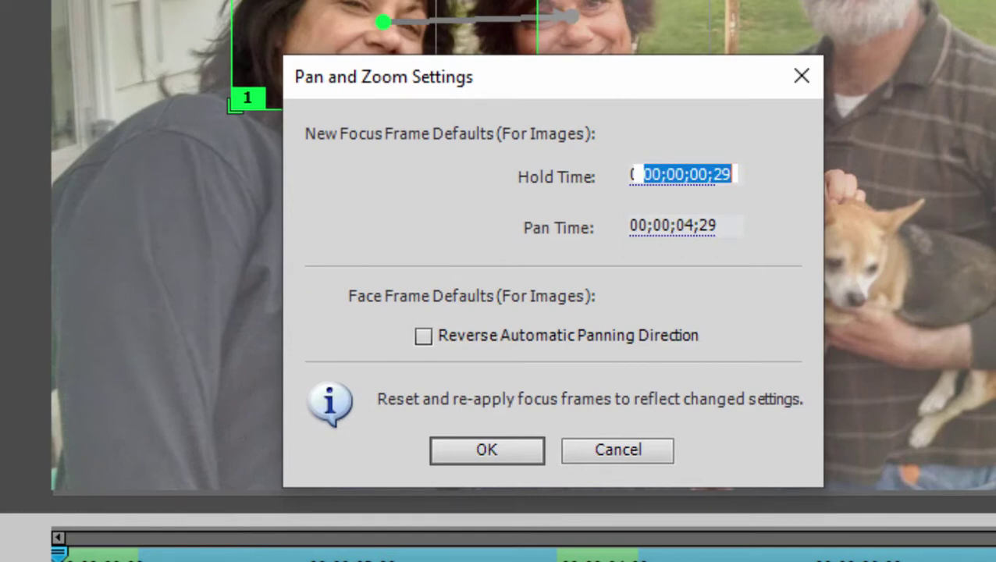
text(0)
click(676, 248)
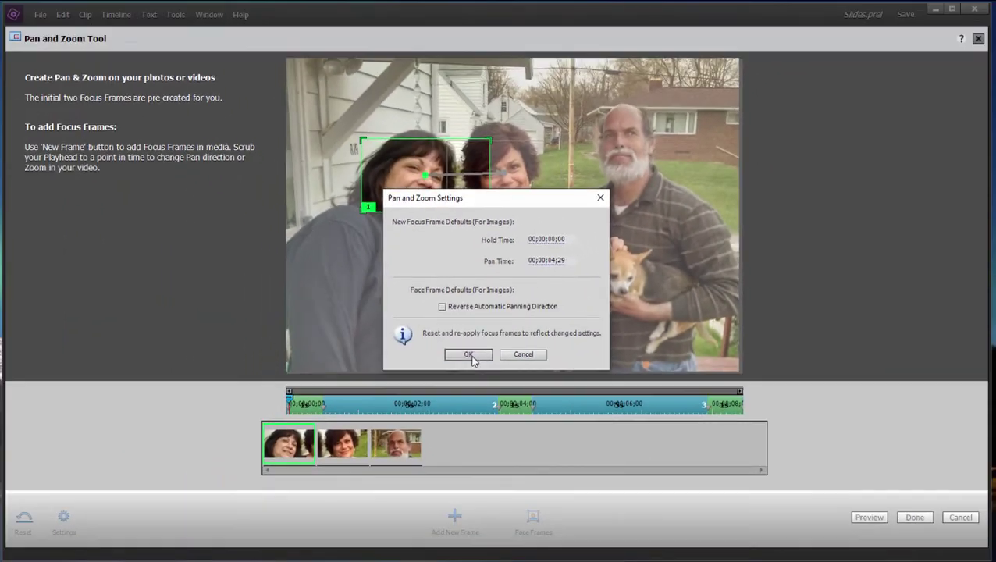
click(468, 355)
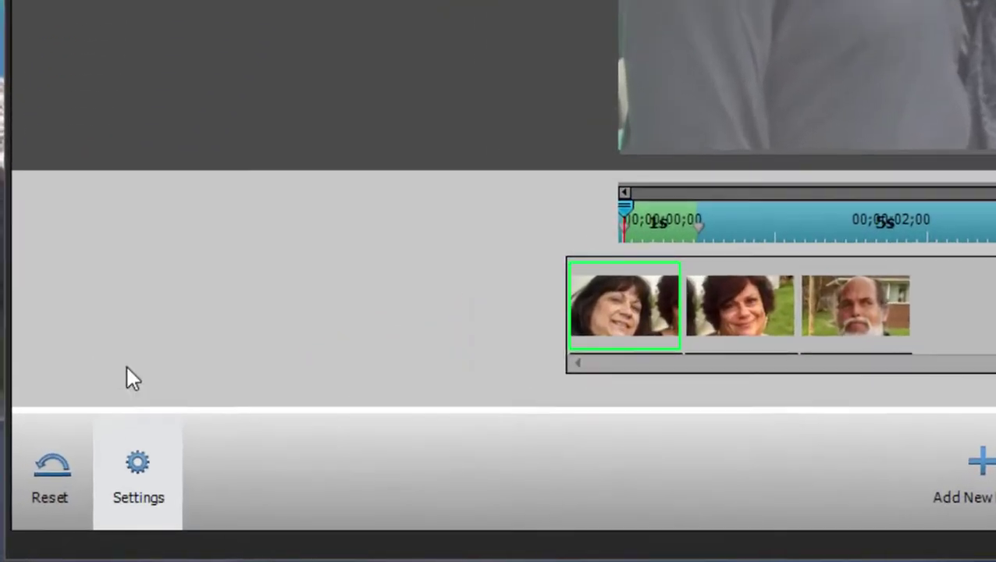
- Reset the auto frames and add one focus frame enlarged over both women's faces
click(47, 473)
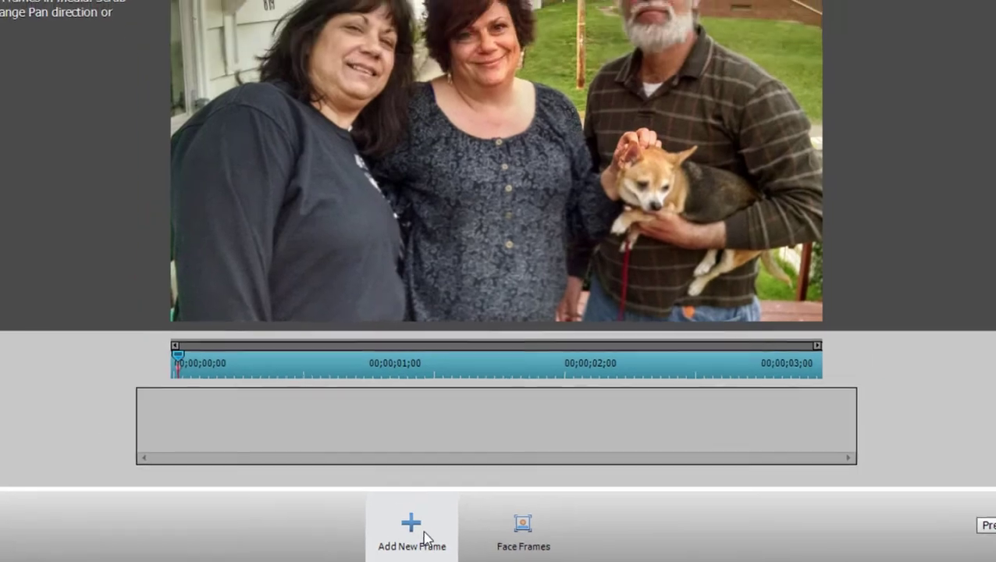
click(412, 508)
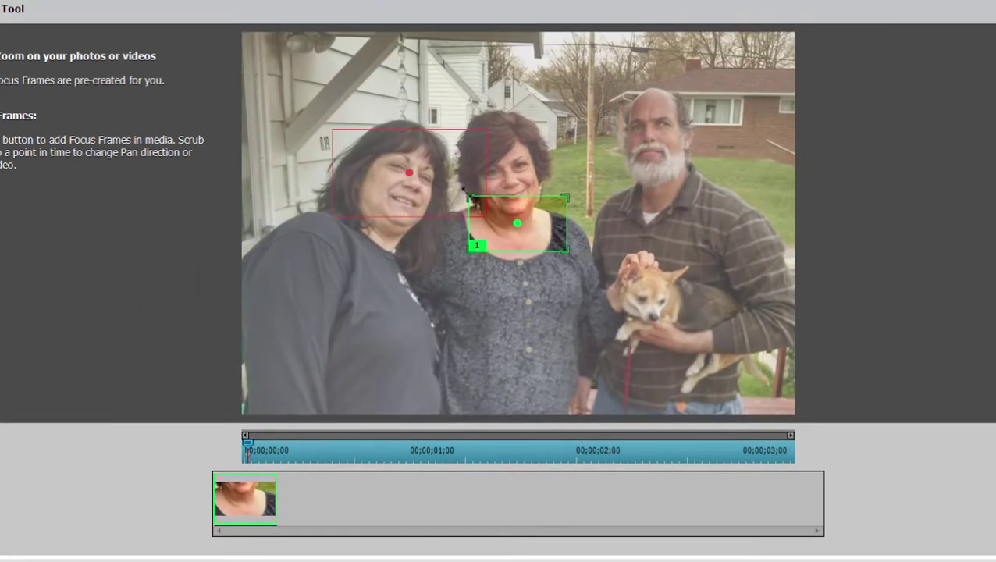
drag(466, 192, 262, 9)
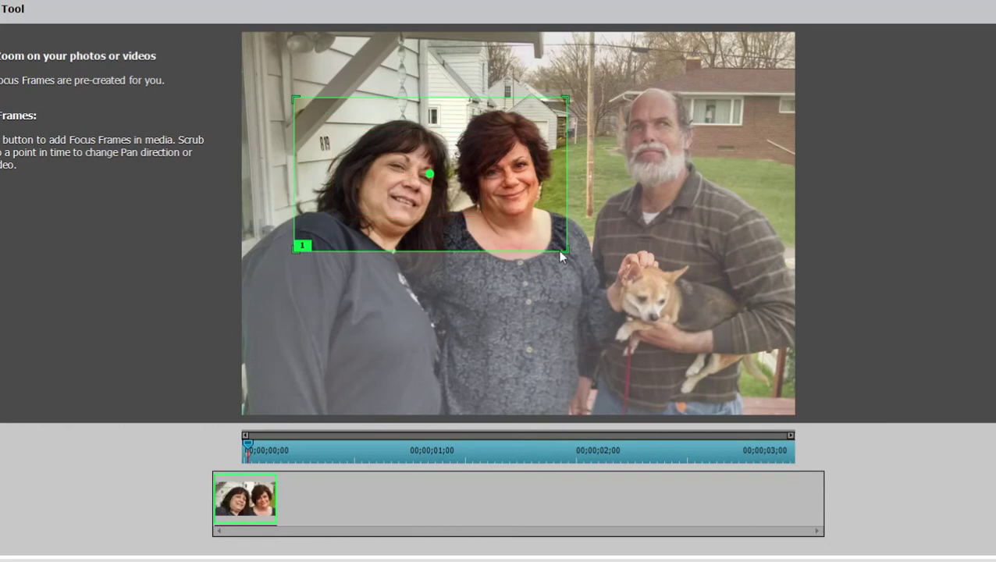
drag(567, 257, 627, 284)
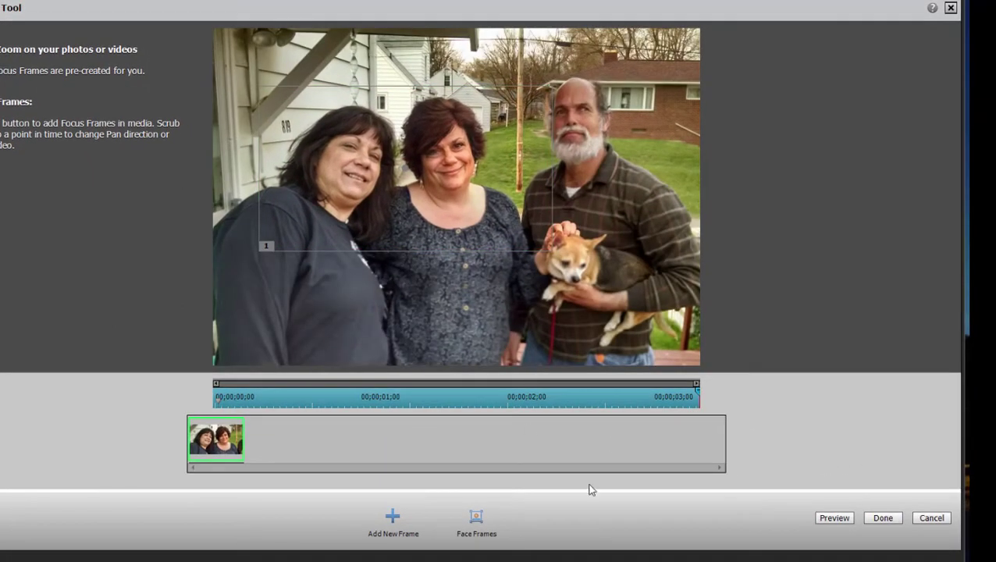
- Add focus frame 2 and widen it over both women, the man and the dog
click(392, 516)
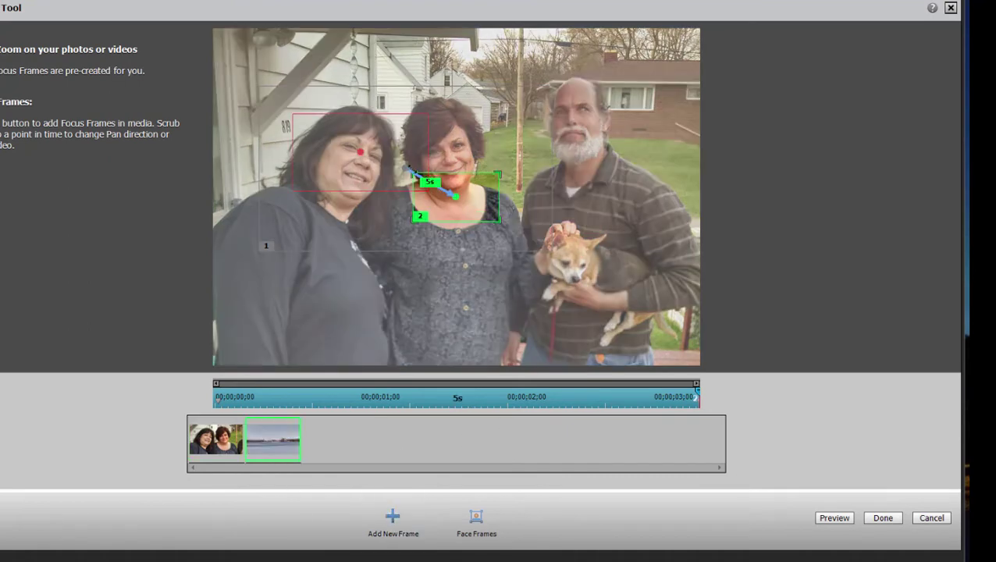
drag(411, 171, 369, 148)
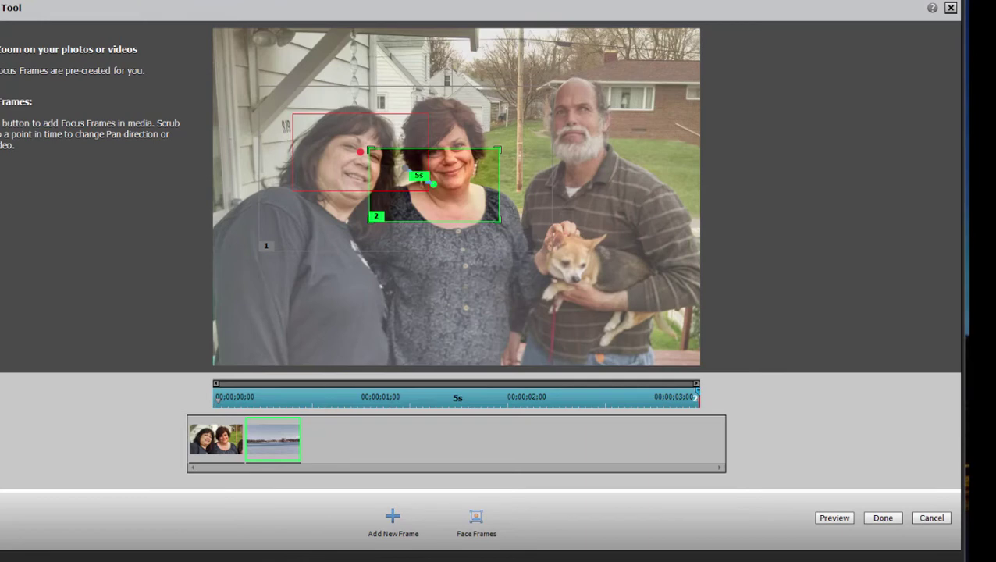
drag(500, 149, 688, 127)
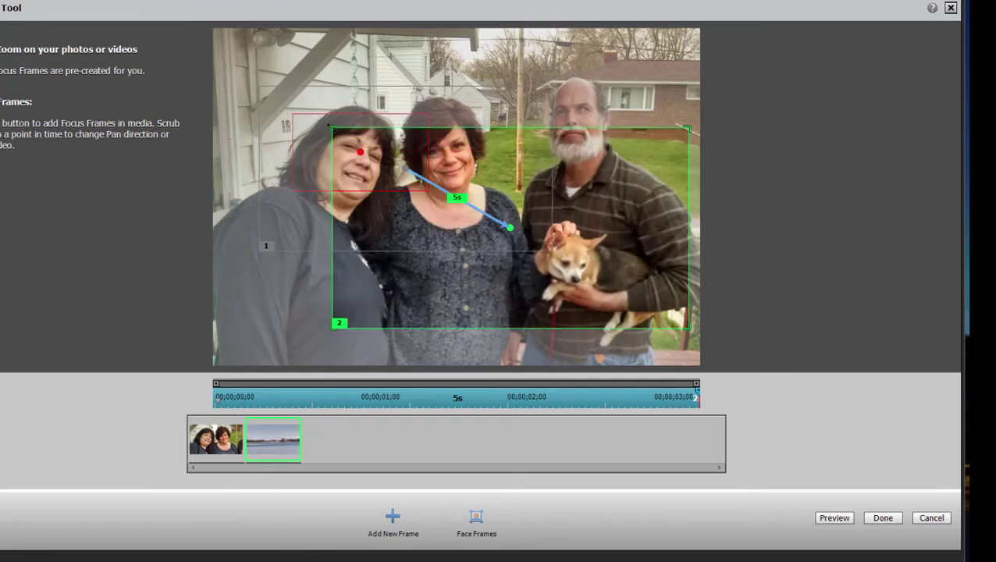
drag(331, 127, 217, 63)
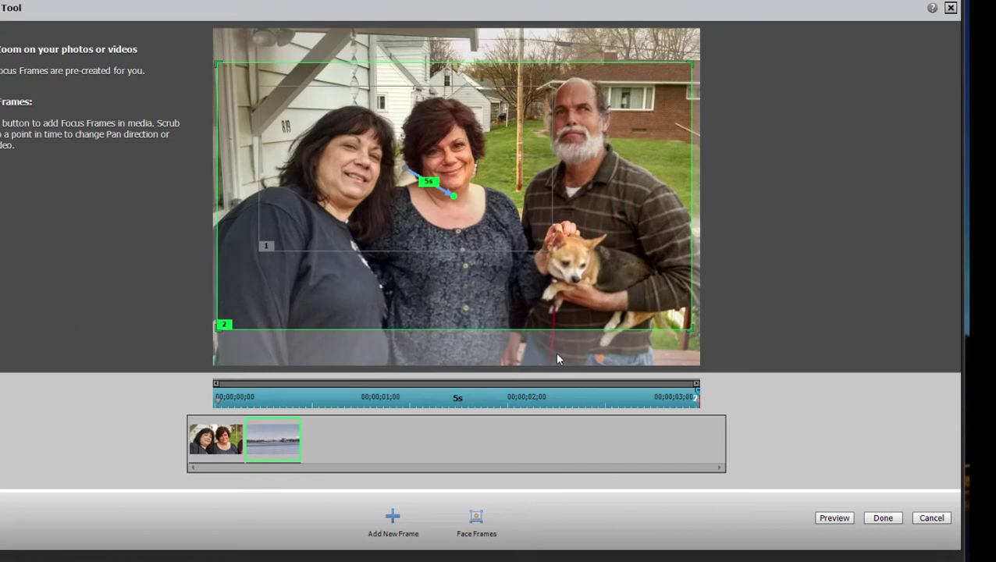
click(680, 396)
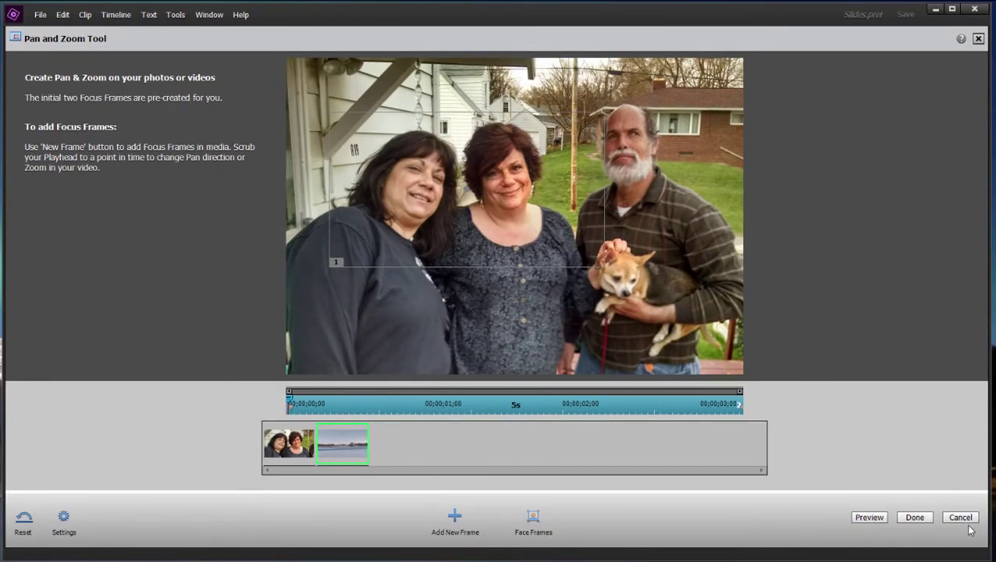
- Cancel the Pan and Zoom Tool and choose No to discard the two-frame changes
click(961, 519)
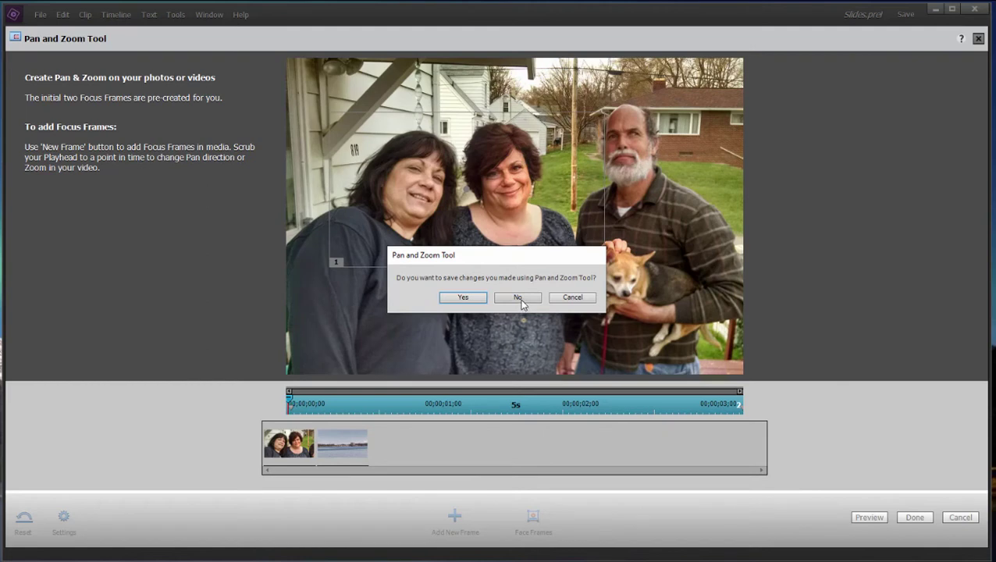
click(520, 301)
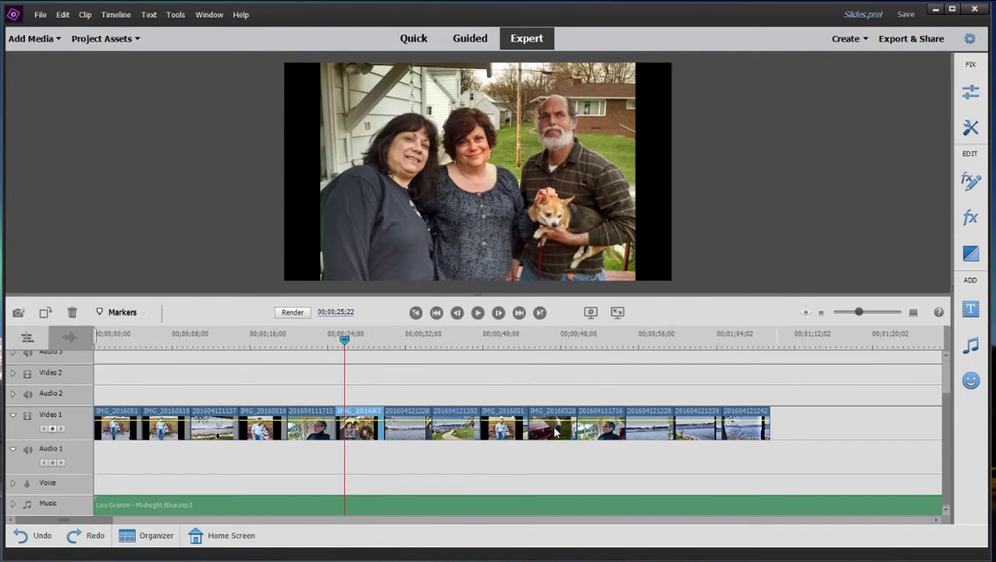
- Reopen Pan & Zoom on the group photo and play its auto focus-frame preview
click(971, 125)
click(841, 116)
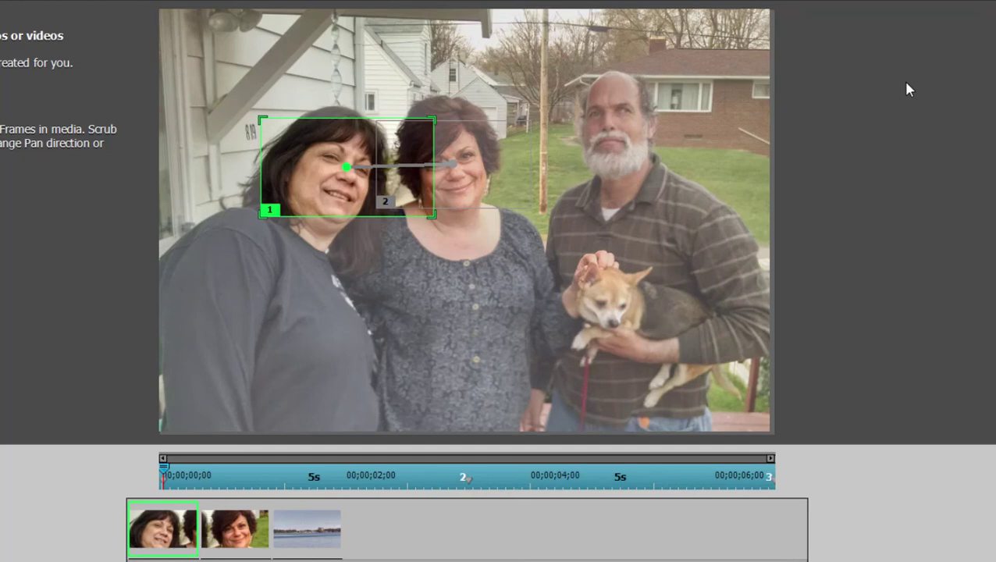
key(space)
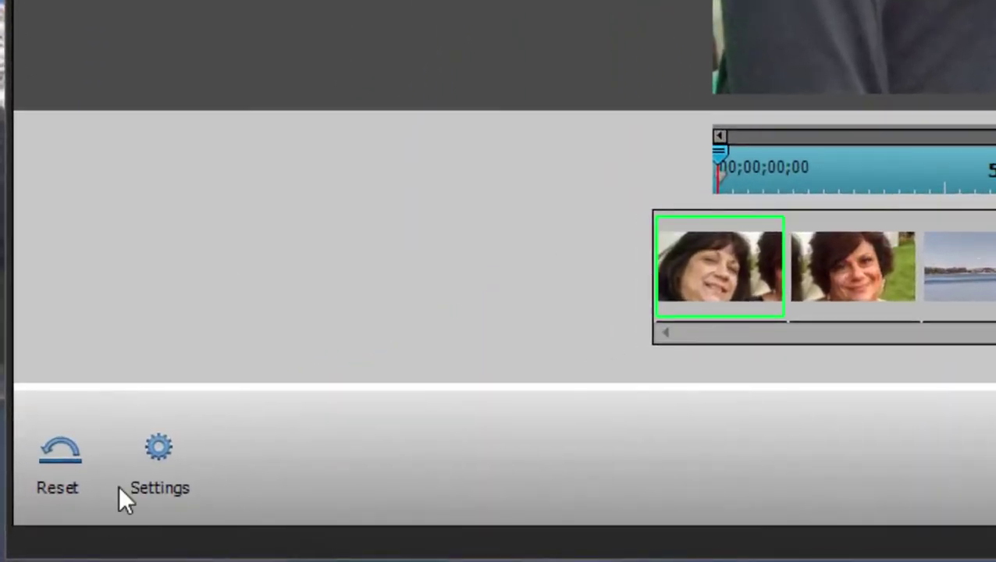
- Reset all focus frames on the group photo and apply with Done
click(65, 474)
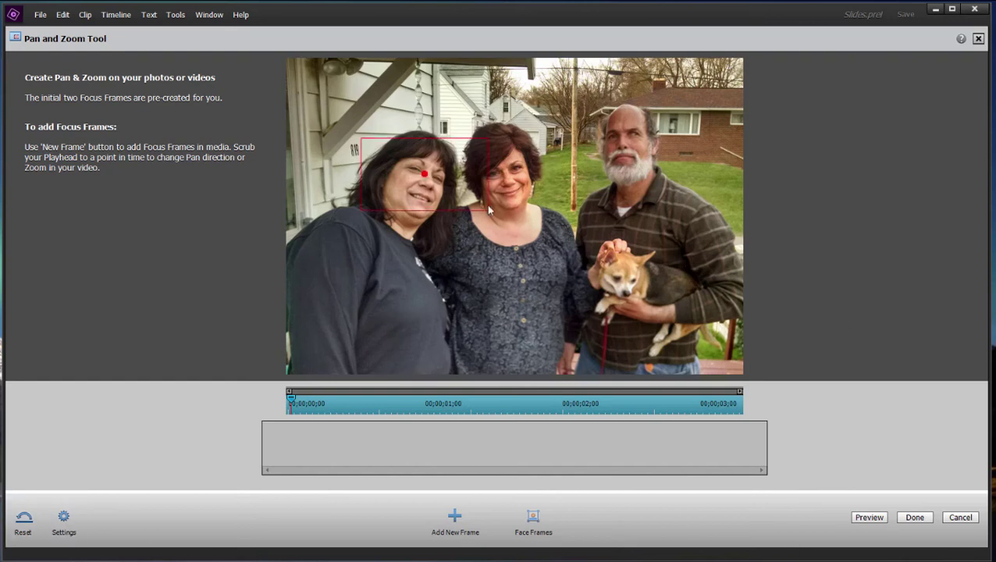
click(928, 521)
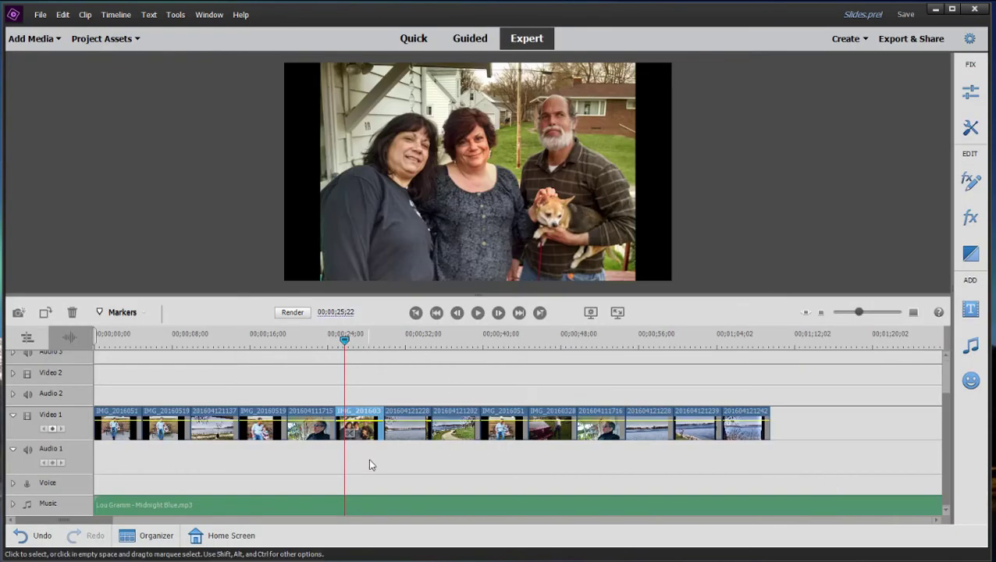